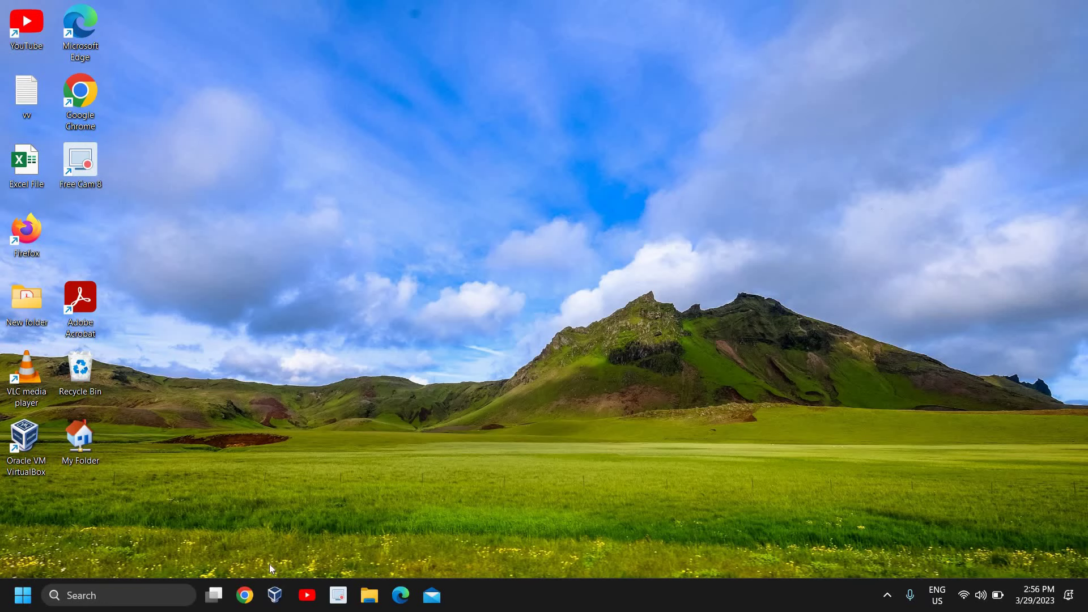
Launch Google Chrome from the taskbar to the Google homepage.
click(244, 596)
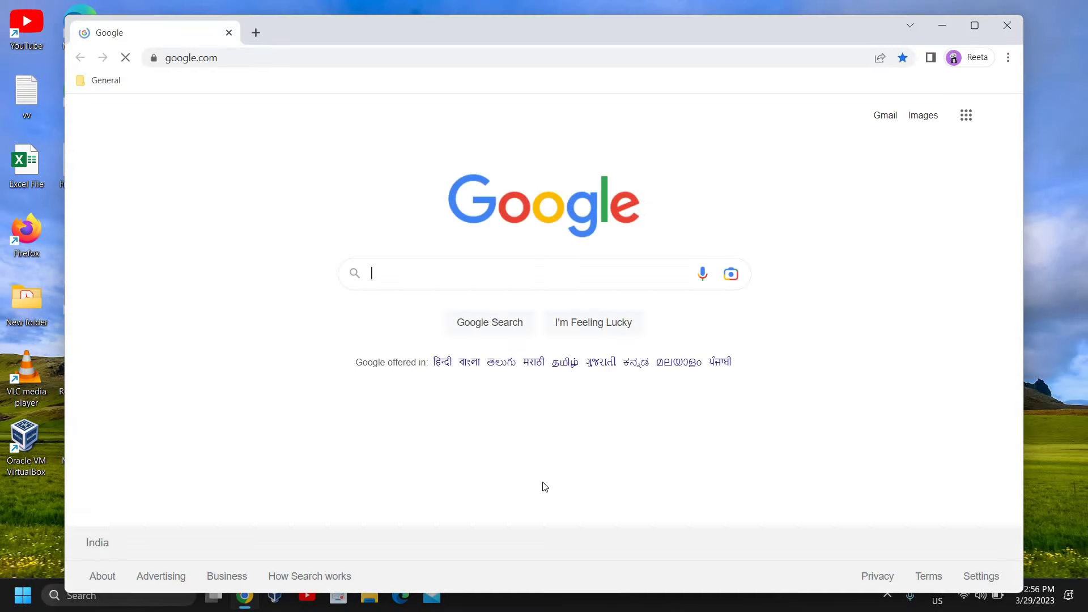
Maximize the Chrome window and open the browser's main menu.
click(977, 29)
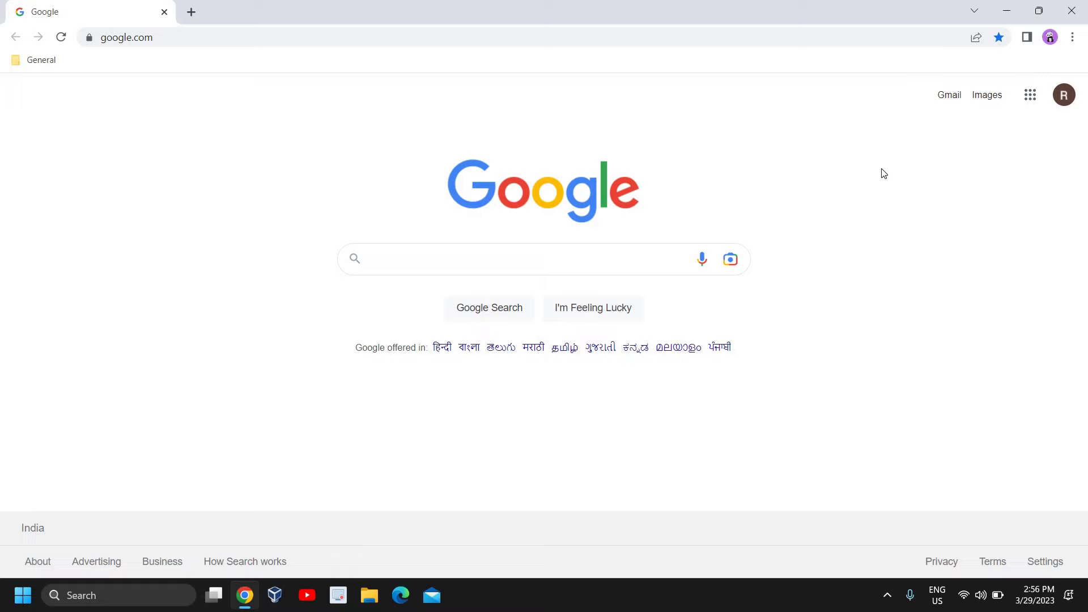
click(1073, 38)
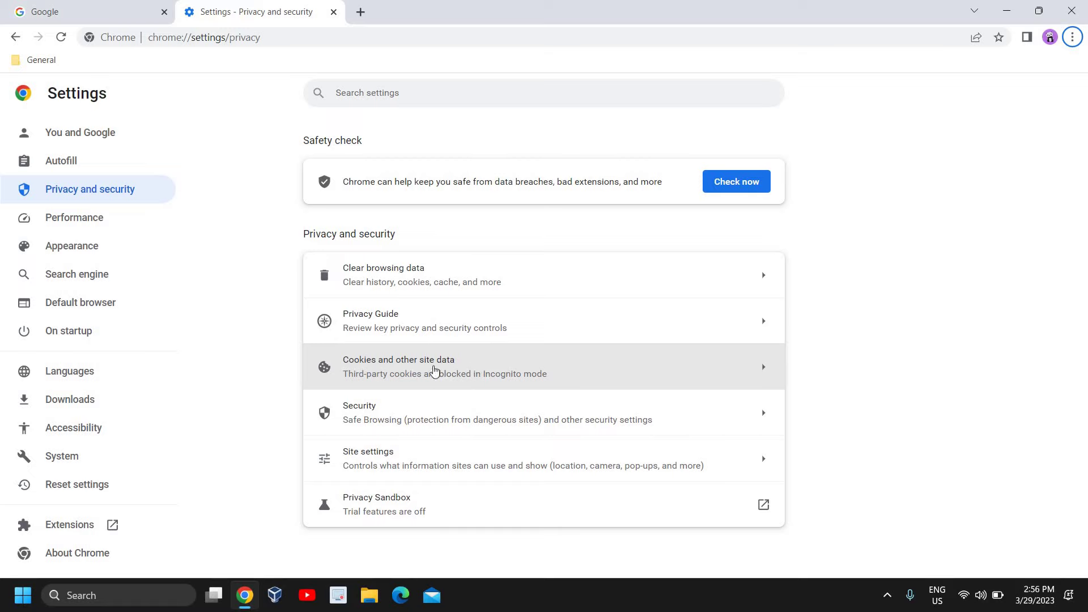
Go to Site settings to show the permissions and content categories.
click(416, 473)
scroll(427, 450, down, 5)
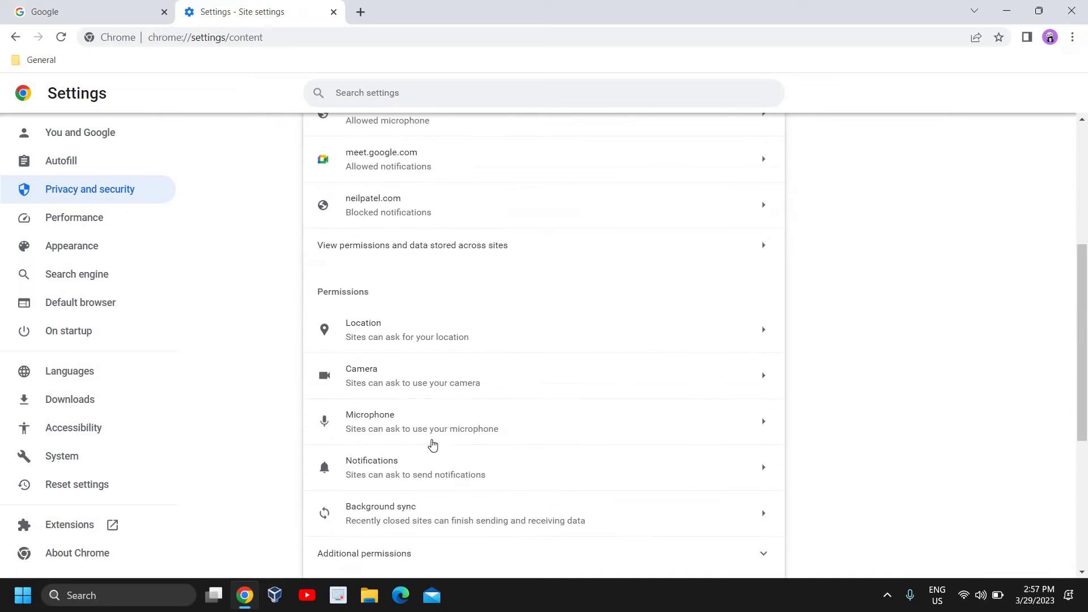
scroll(432, 444, down, 2)
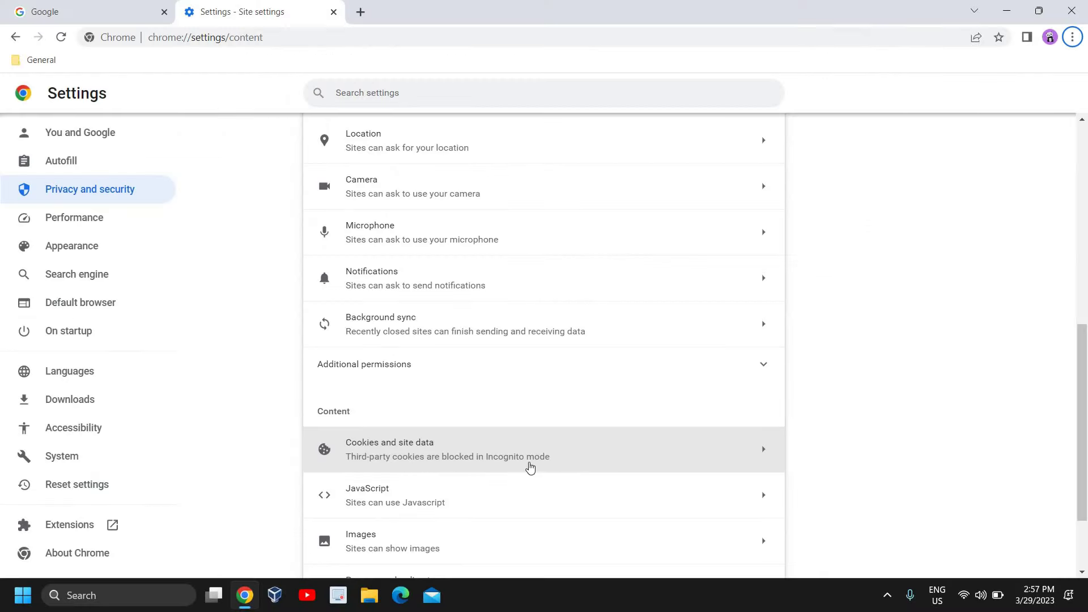
Review the Cookies and other site data options, then close Chrome.
click(393, 451)
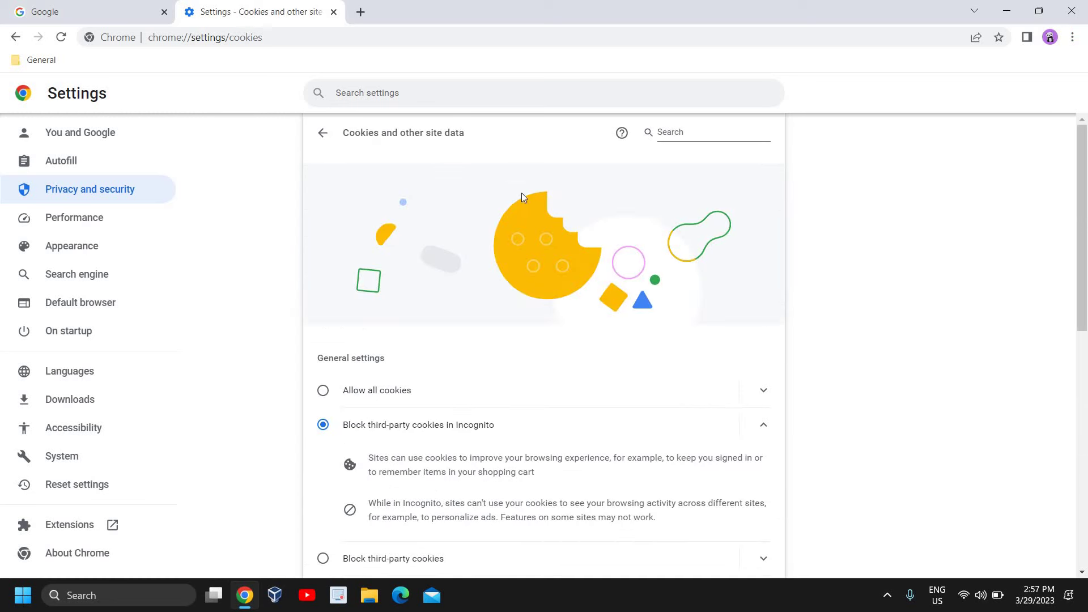
scroll(587, 415, down, 2)
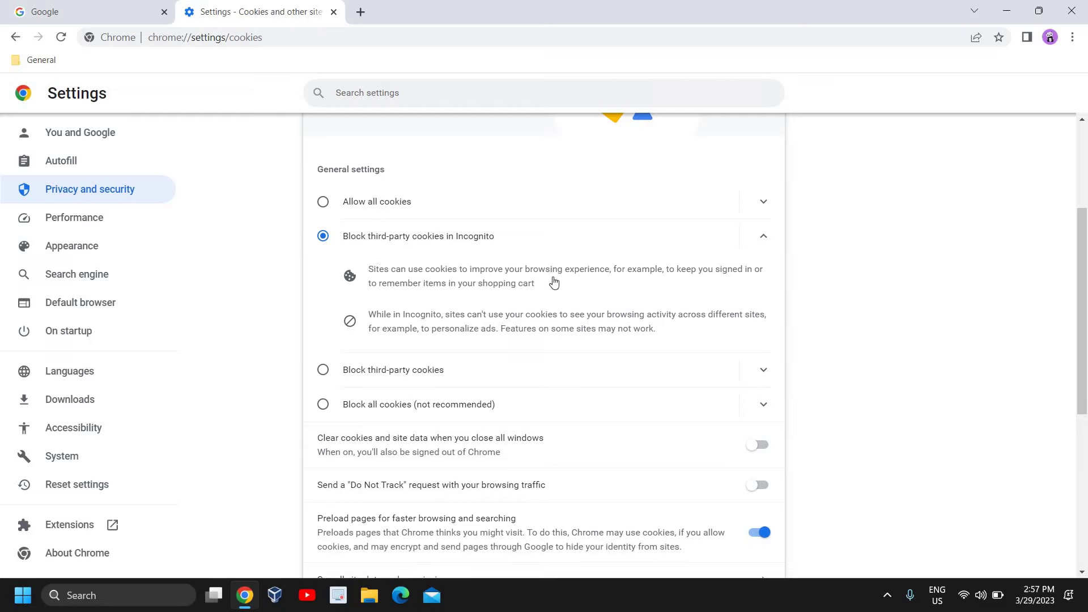
scroll(527, 335, down, 3)
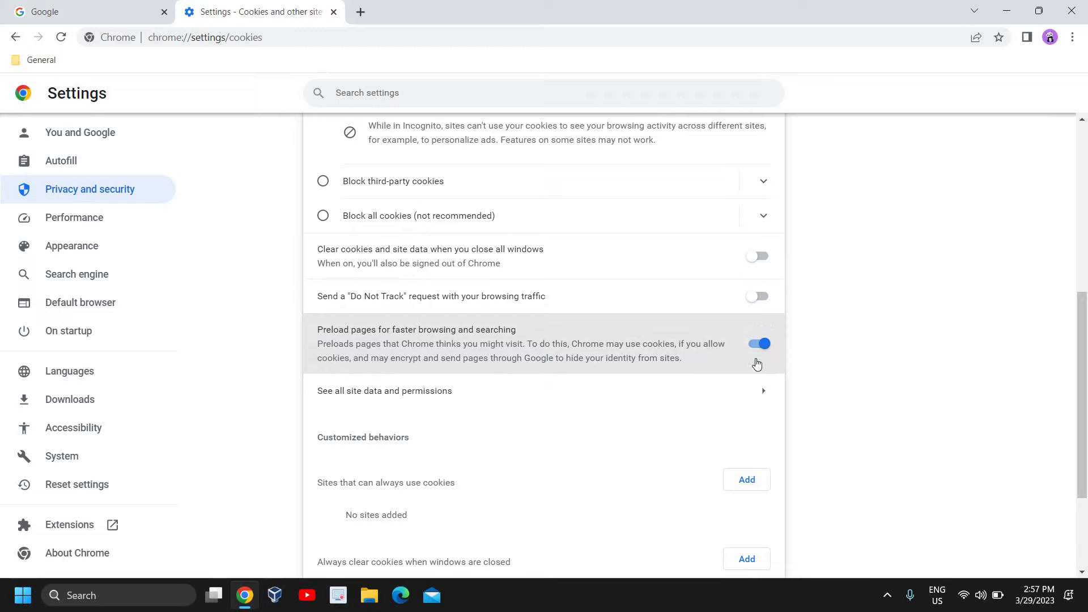
scroll(755, 379, down, 2)
scroll(755, 379, up, 10)
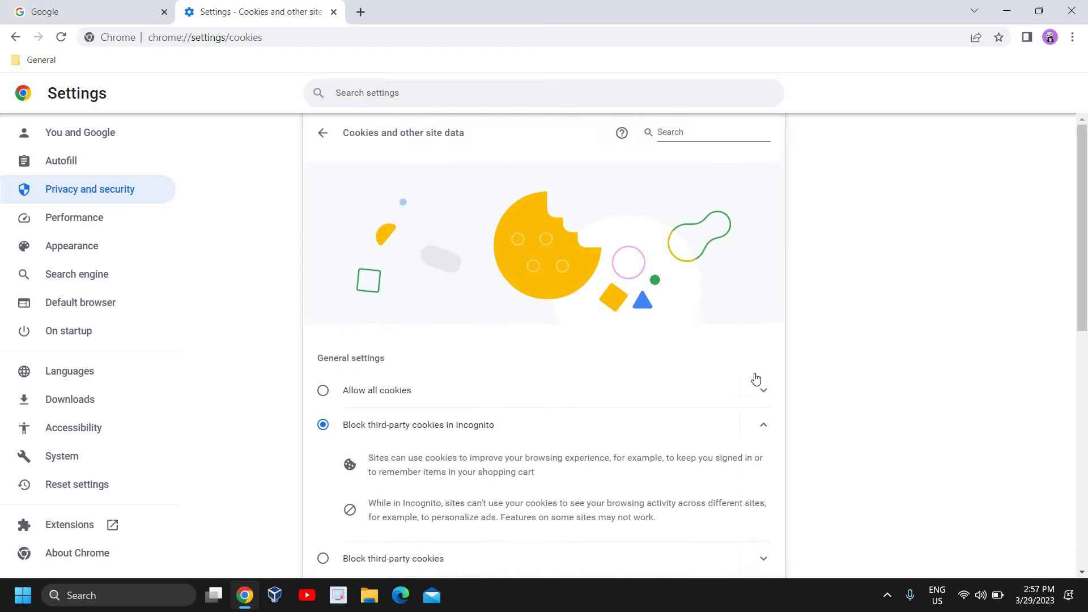
scroll(737, 378, down, 2)
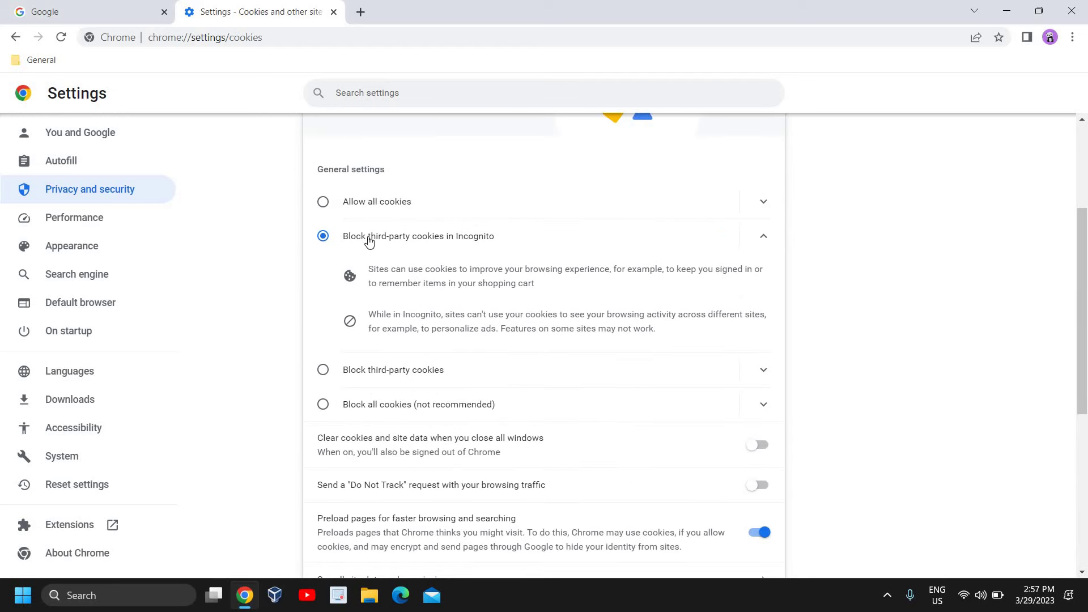
scroll(528, 278, up, 2)
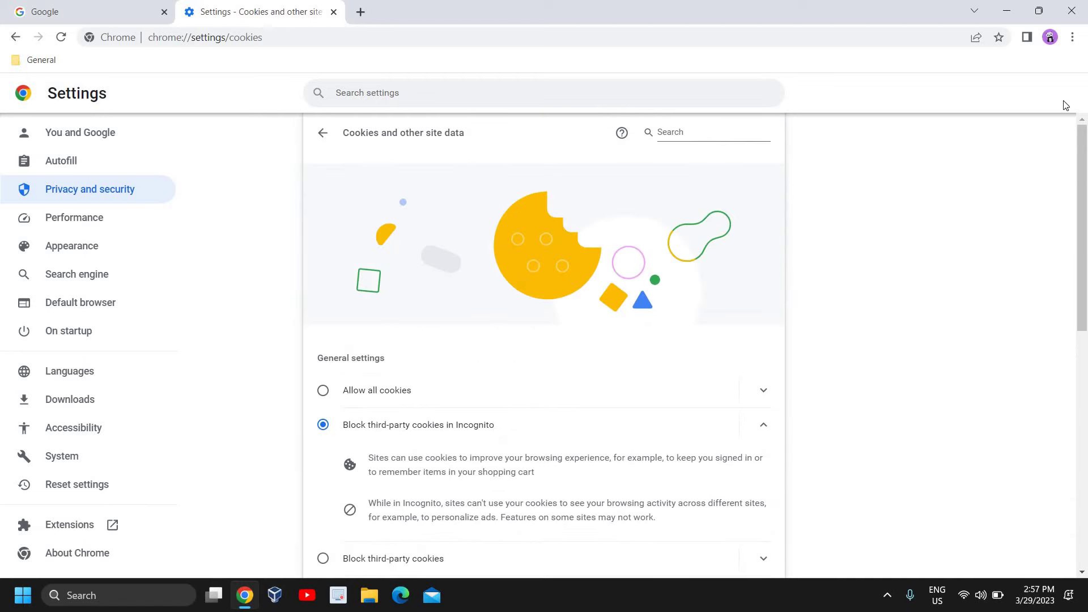
click(1064, 12)
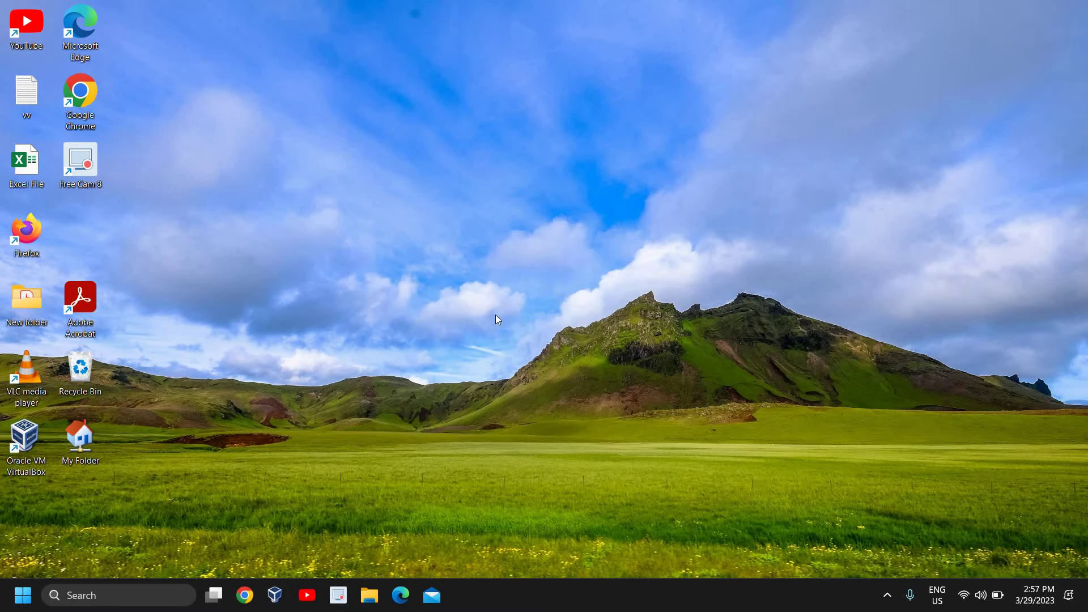